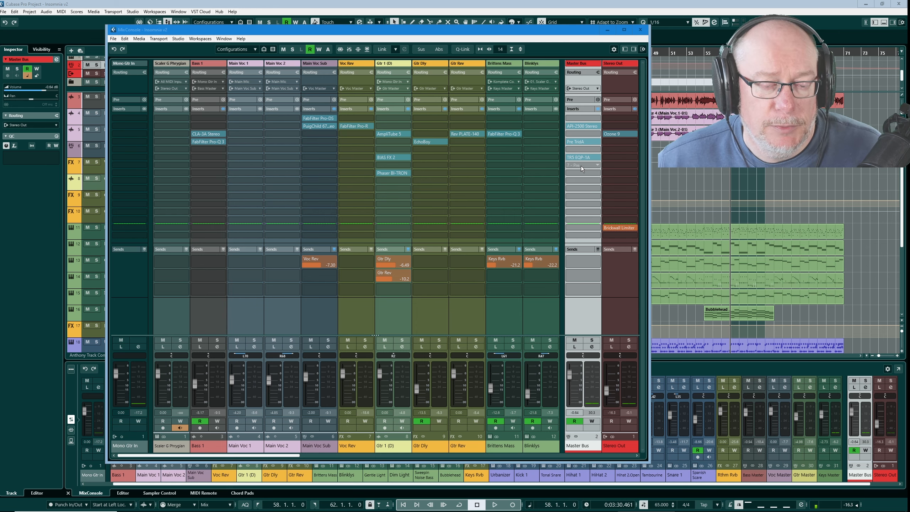
Insert Insight 2 in the eighth insert slot of the Master Bus and move its plug-in window over the middle of the mixer.
scroll(375, 444, right, 10)
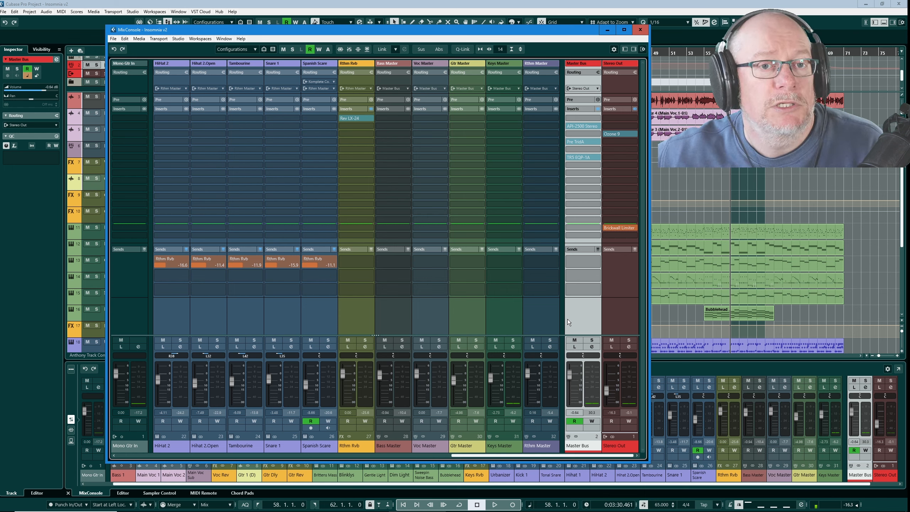
click(597, 171)
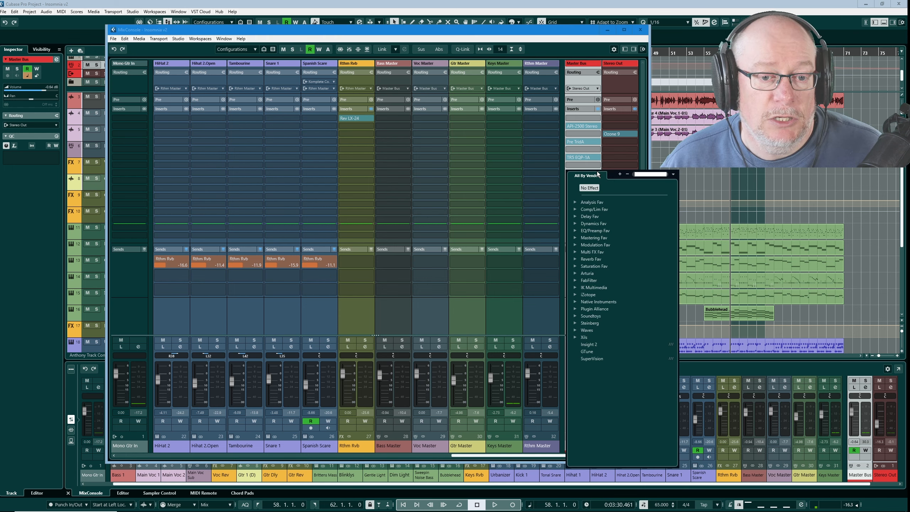
click(588, 345)
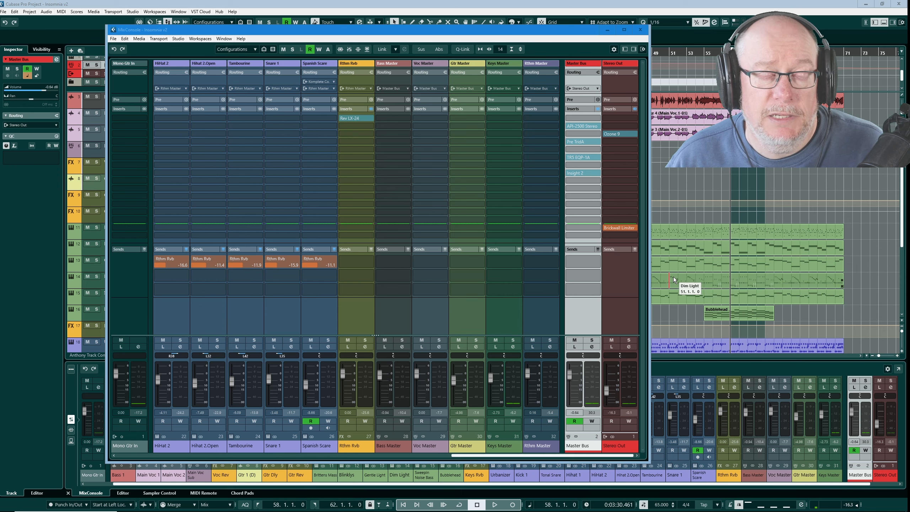
click(583, 173)
drag(607, 196, 412, 159)
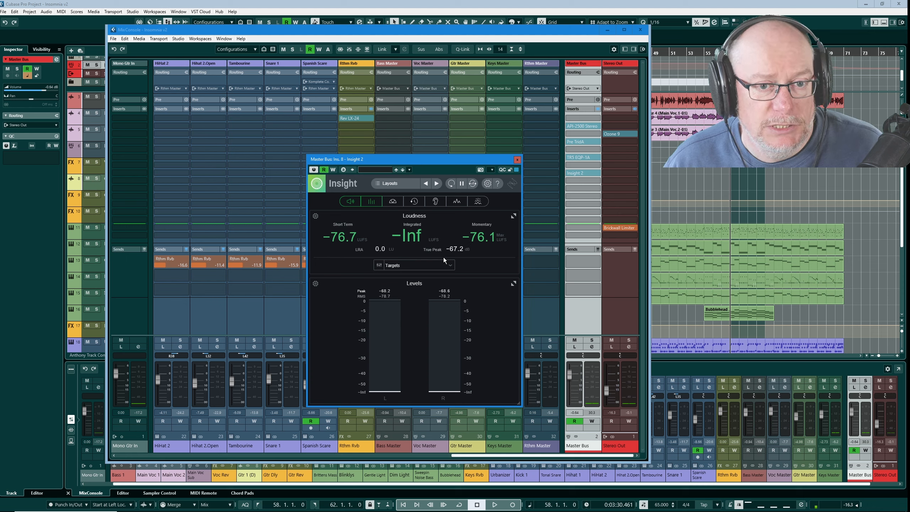
Play the project briefly from bar 58 to read the Master Bus loudness in Insight 2, and close the meter window.
key(space)
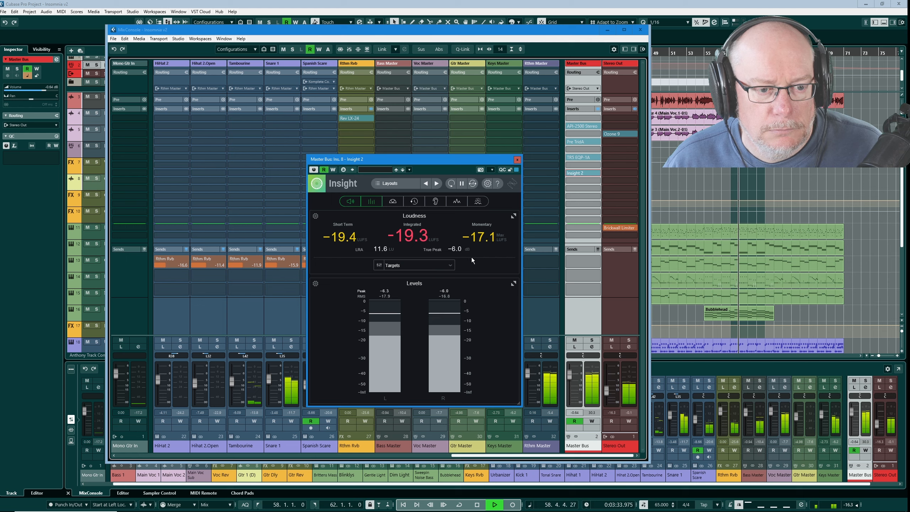
key(space)
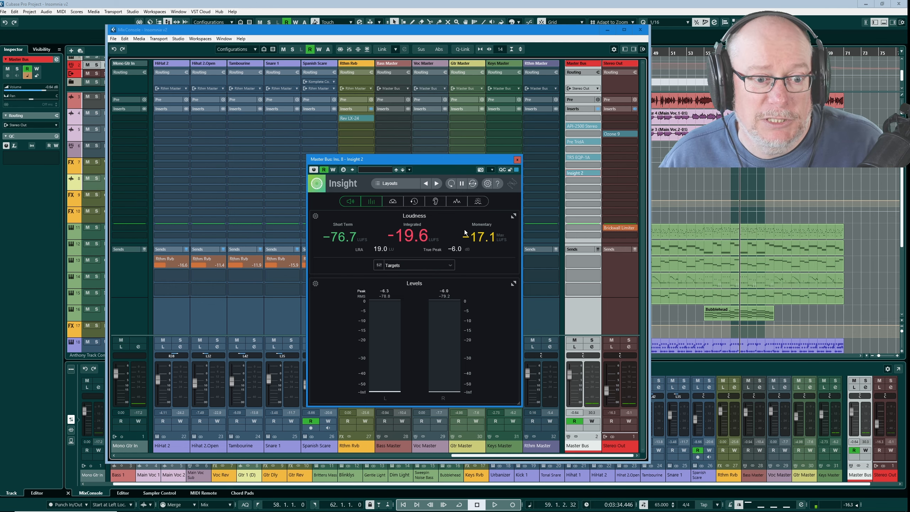
click(559, 111)
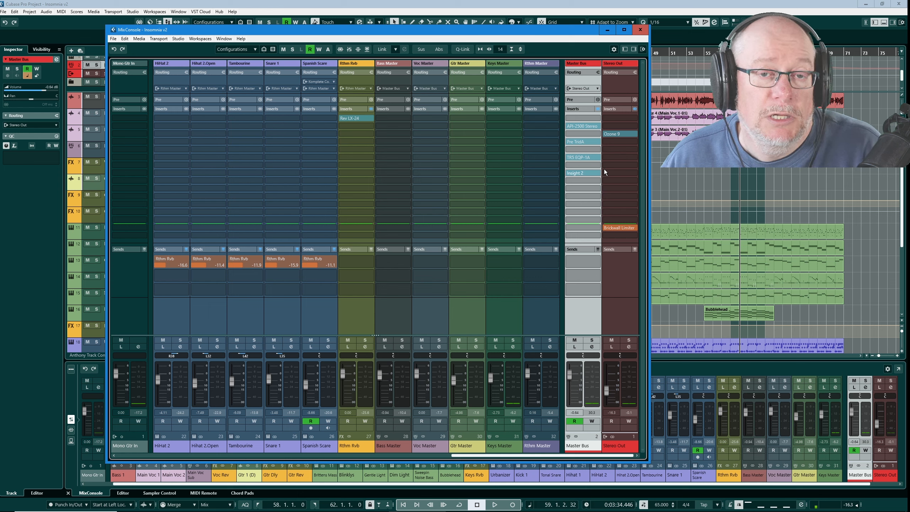
Examine the Ozone 9 and Brickwall Limiter plug-ins inserted on the Stereo Out channel, closing each plug-in window.
mouse_move(618, 134)
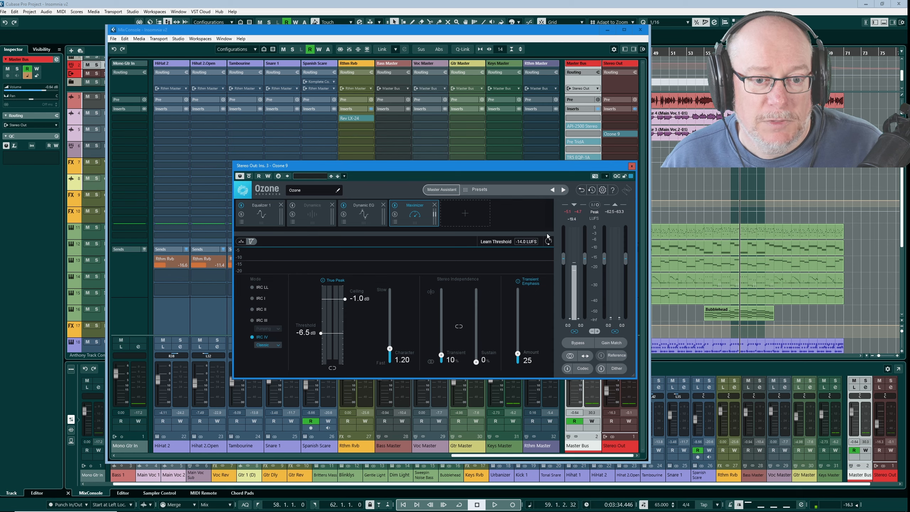
click(631, 166)
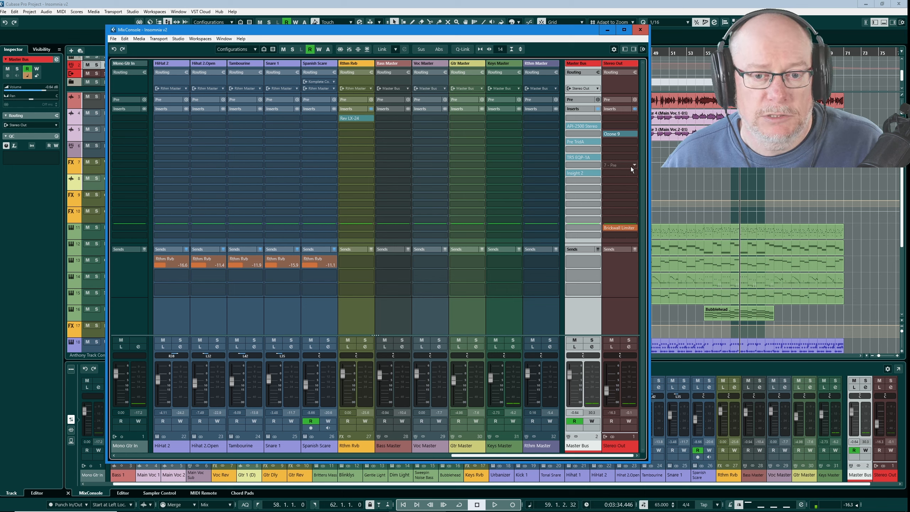
drag(631, 167, 627, 233)
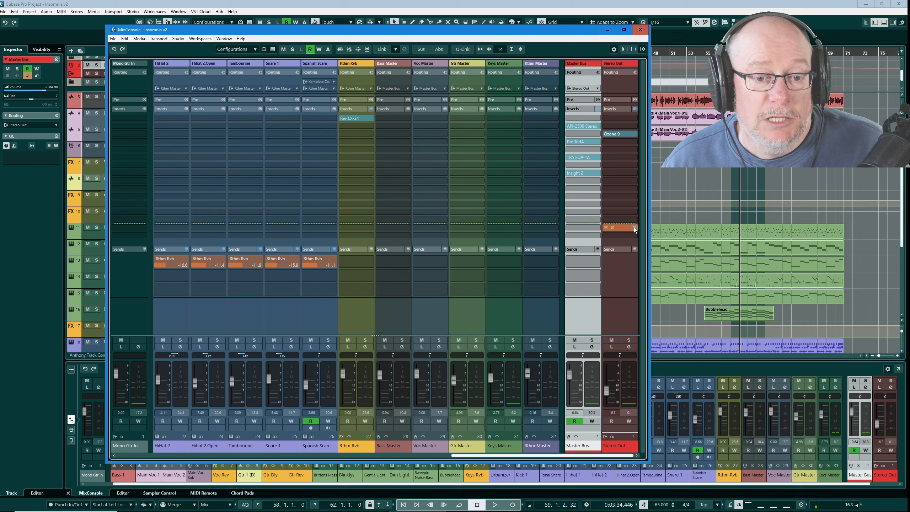
click(623, 228)
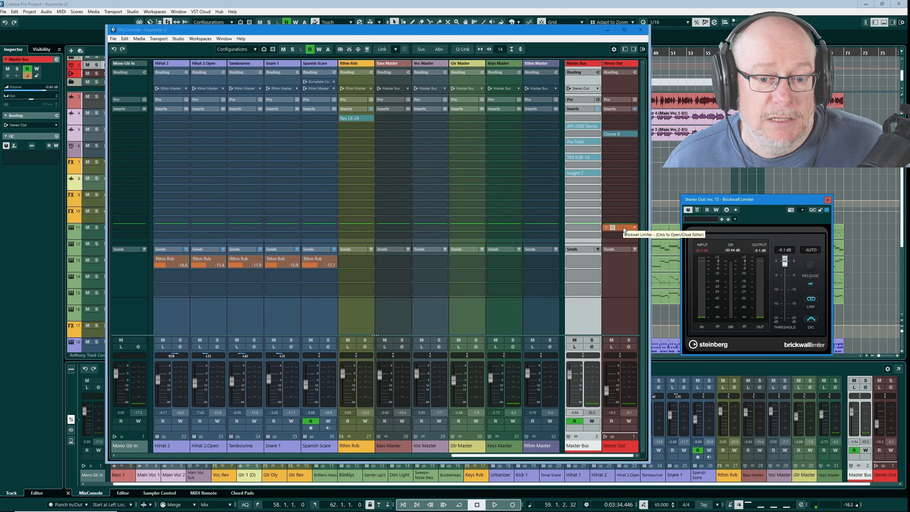
drag(772, 202, 501, 180)
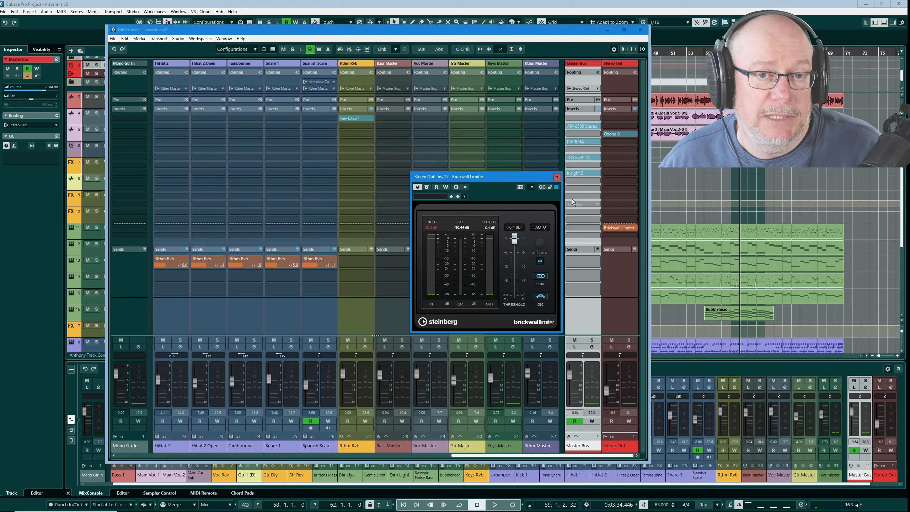
click(557, 177)
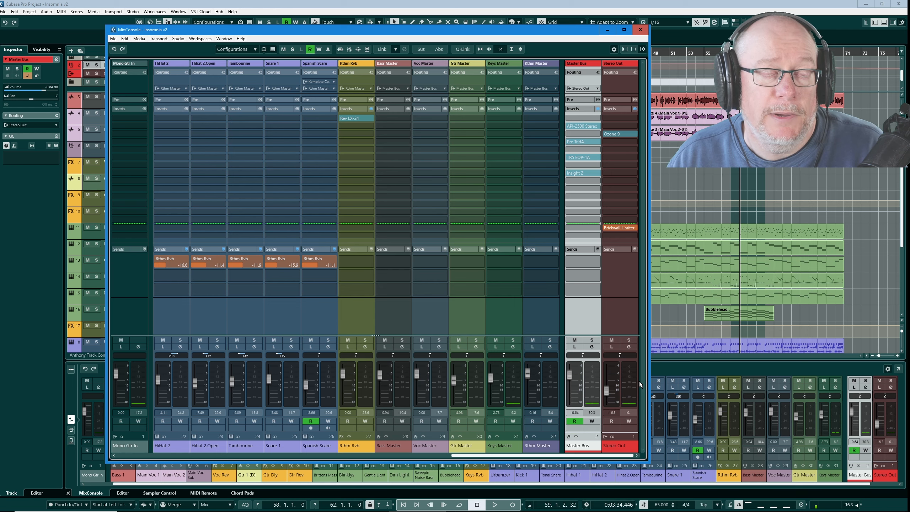
Hide the mixer window, play the song from about bar 24, and pull the Stereo Out fader all the way down.
key(F3)
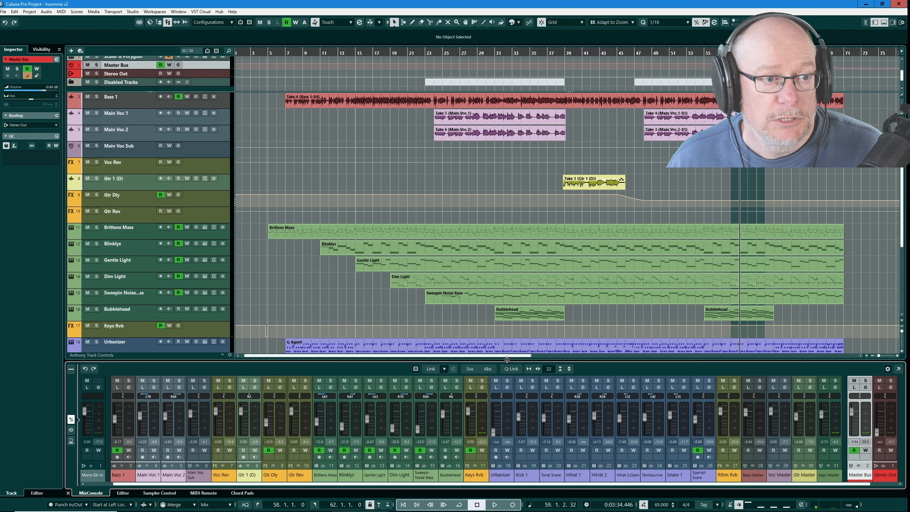
click(437, 54)
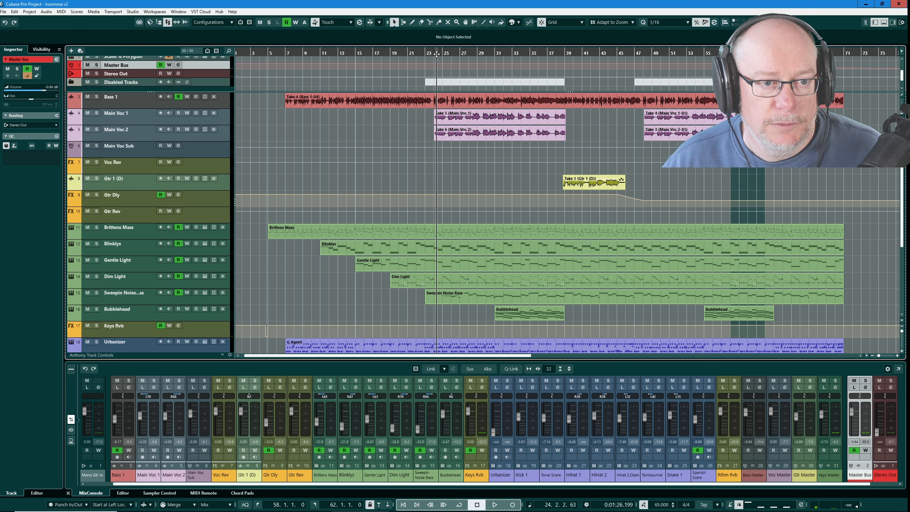
key(space)
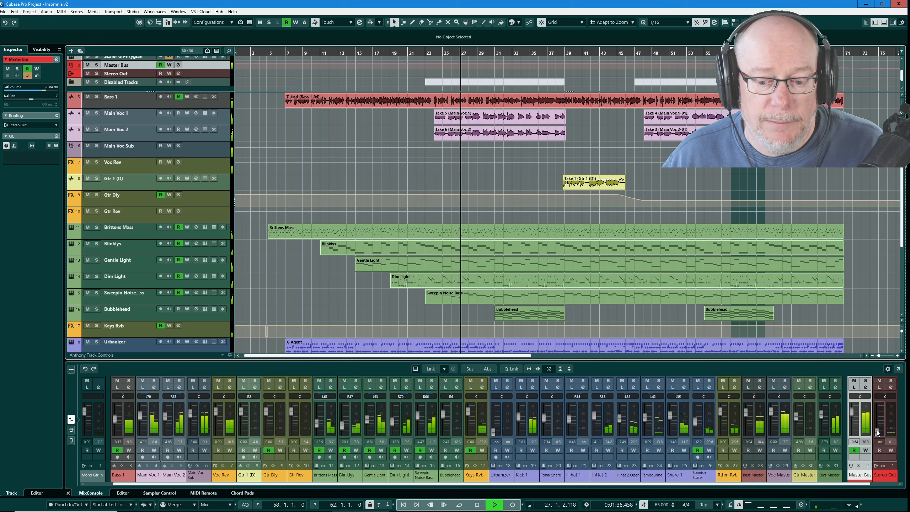
drag(877, 435, 877, 444)
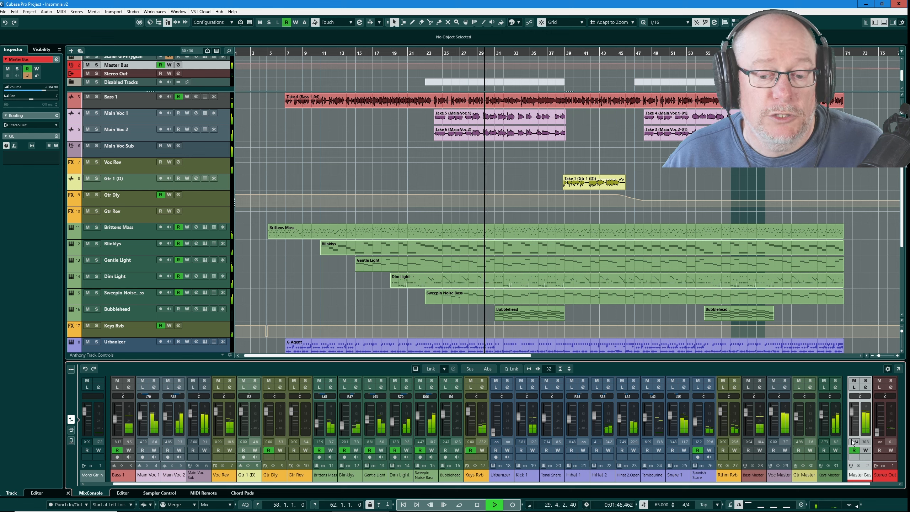
mouse_move(853, 411)
mouse_down()
mouse_move(853, 432)
mouse_move(851, 414)
mouse_up()
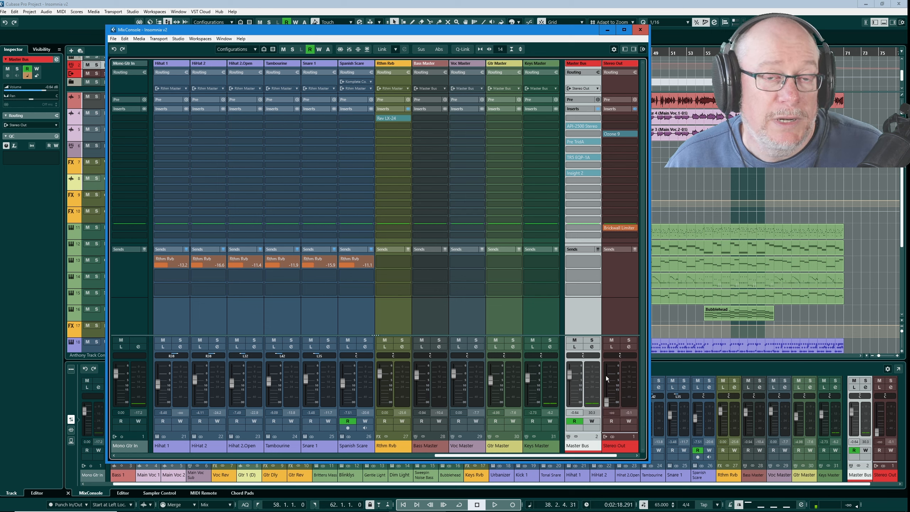
Set the Stereo Out level to 0 dB and pull its fader back down to the minimum.
click(611, 413)
text(0)
key(Return)
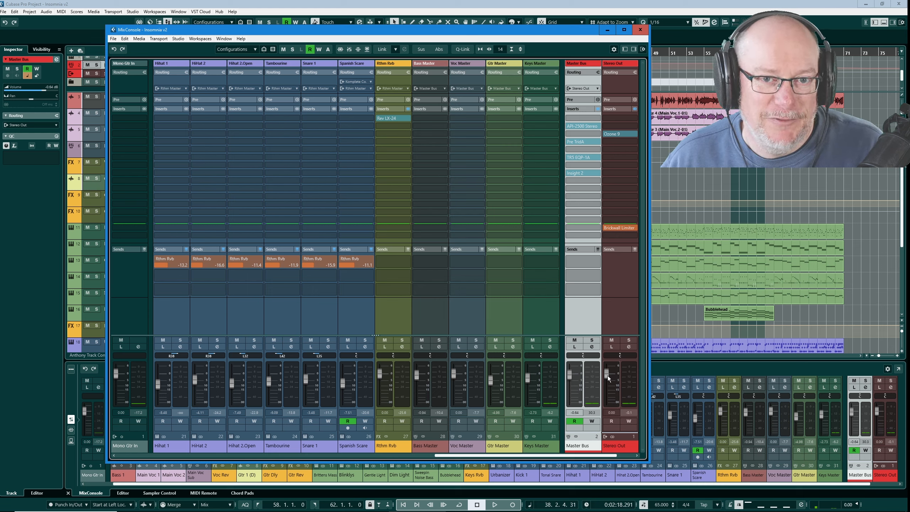
drag(607, 375, 605, 413)
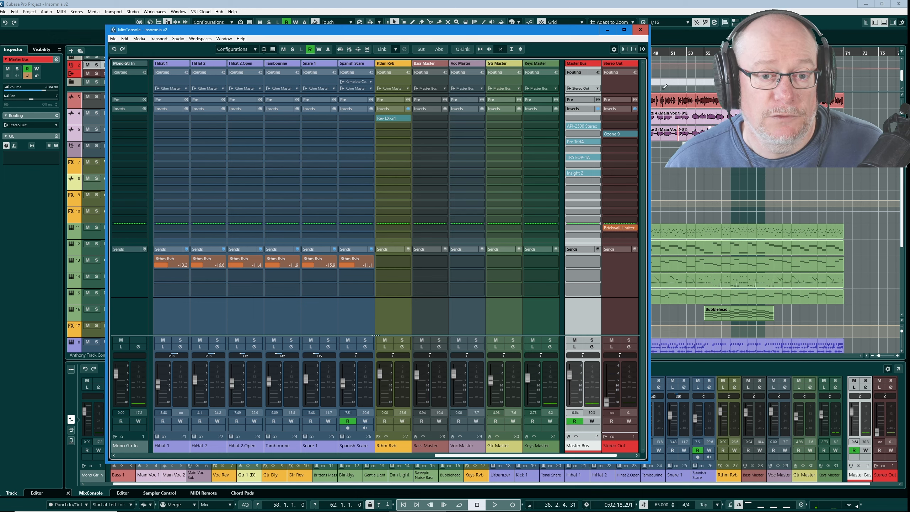
Remove Ozone 9 from the Stereo Out inserts and close the mixer window.
scroll(612, 148, down, 3)
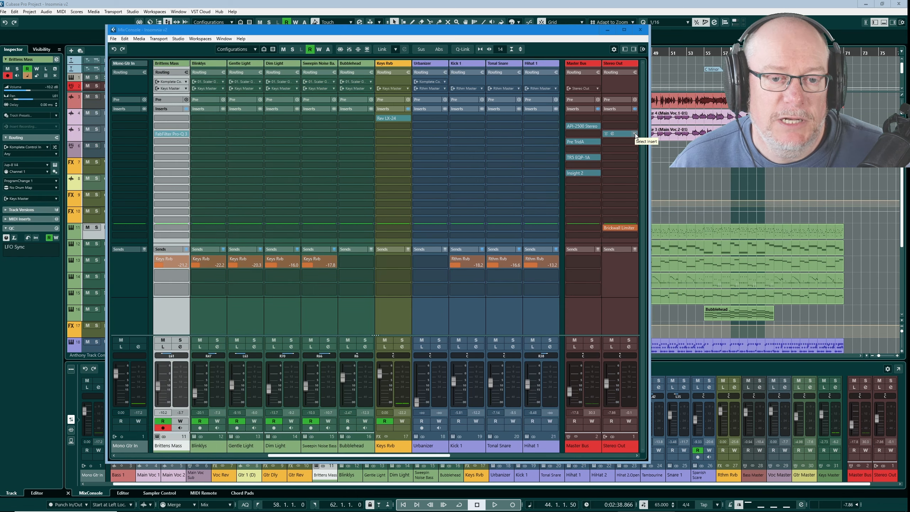
click(635, 134)
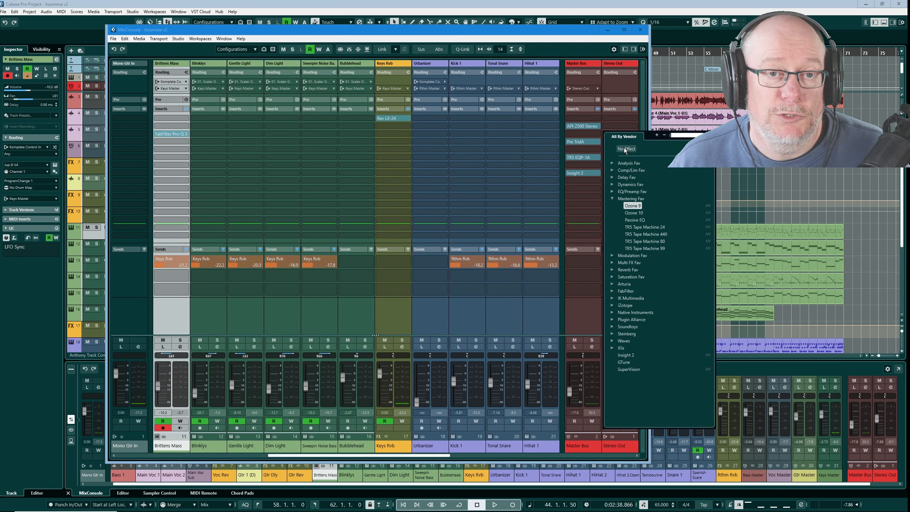
key(Return)
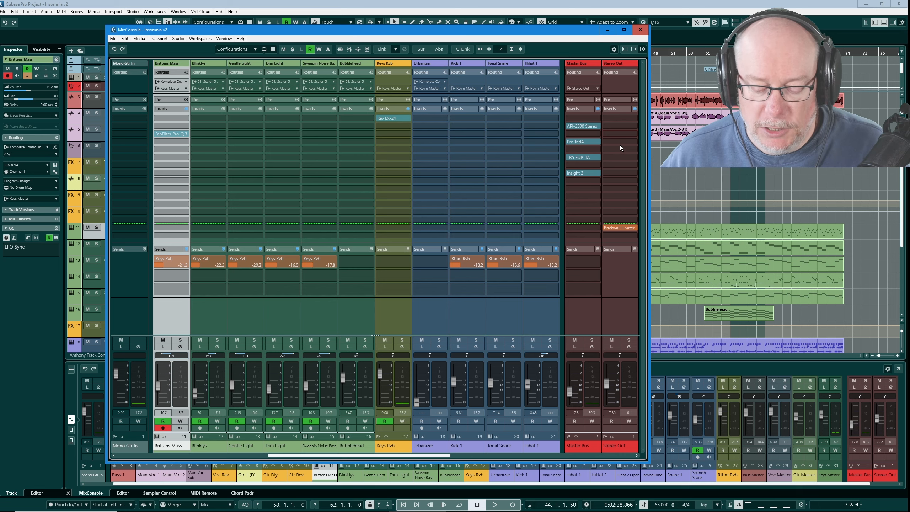
click(641, 30)
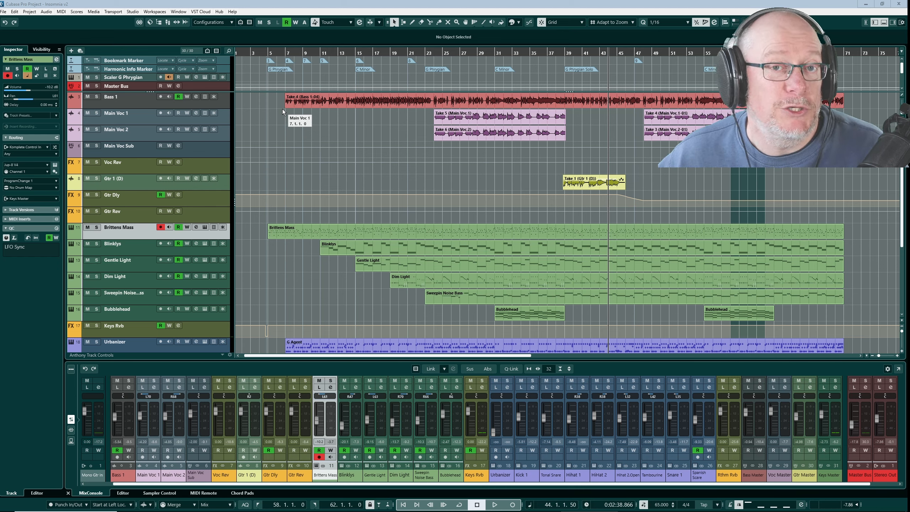
Add one Piano V3 instrument track with its audio output routed to Stereo Out.
click(72, 50)
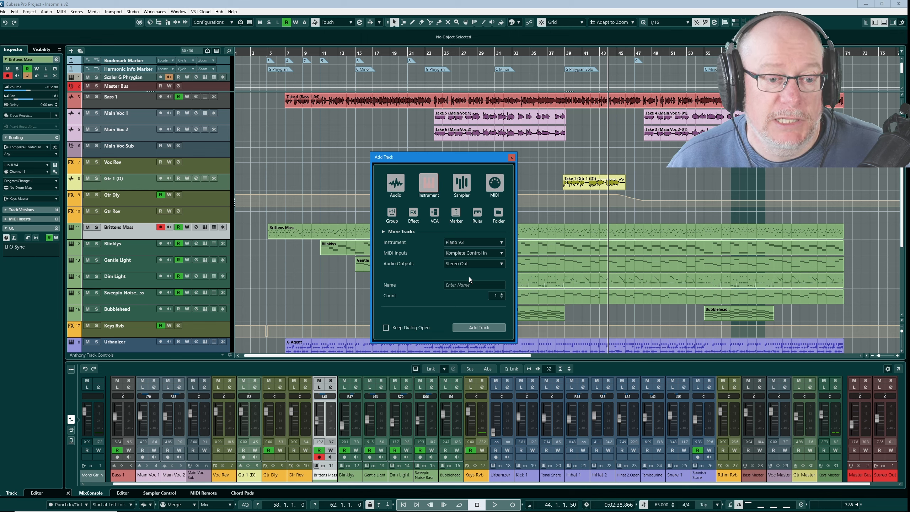
click(472, 264)
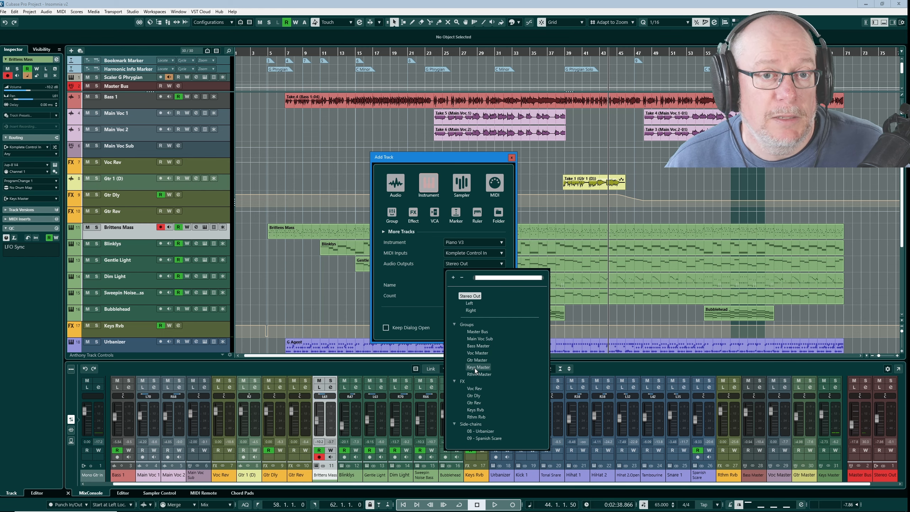
click(467, 296)
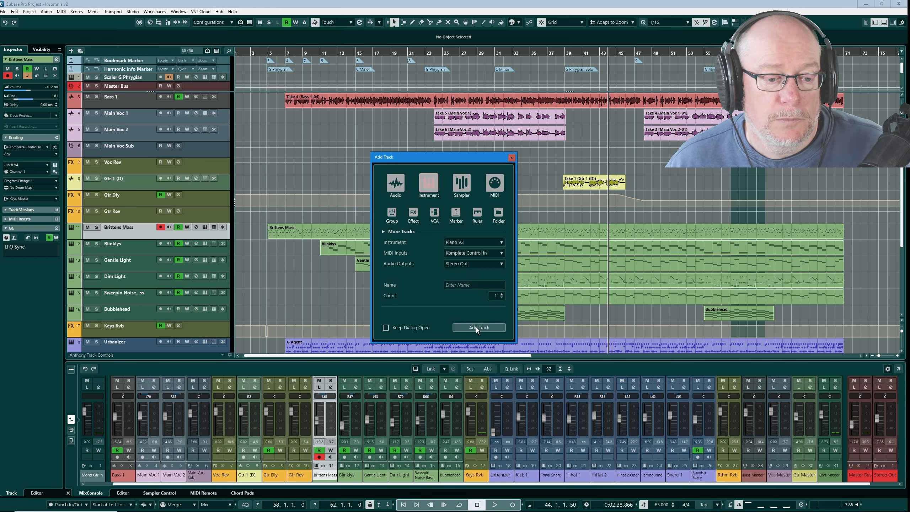
key(Return)
Play the song from bar 39 and adjust the Master Bus fader to balance the backing against the new piano track.
scroll(494, 313, down, 2)
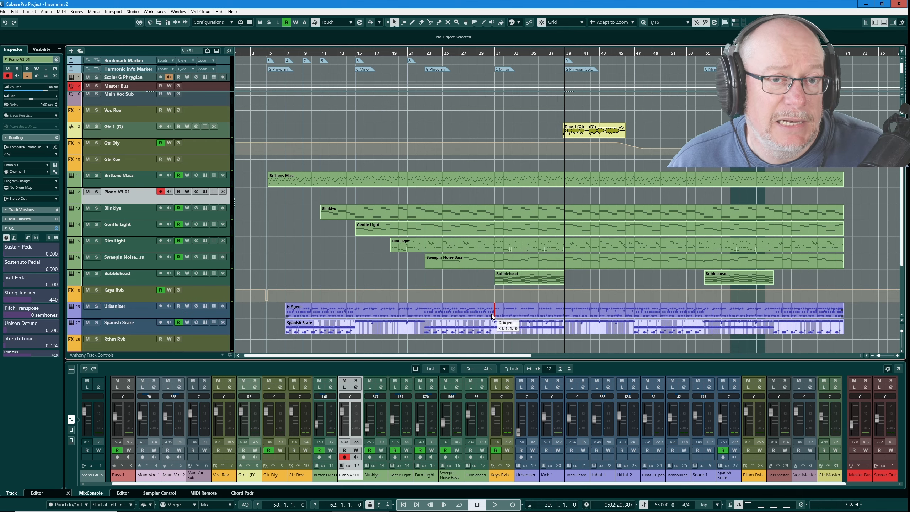
scroll(512, 258, up, 2)
key(space)
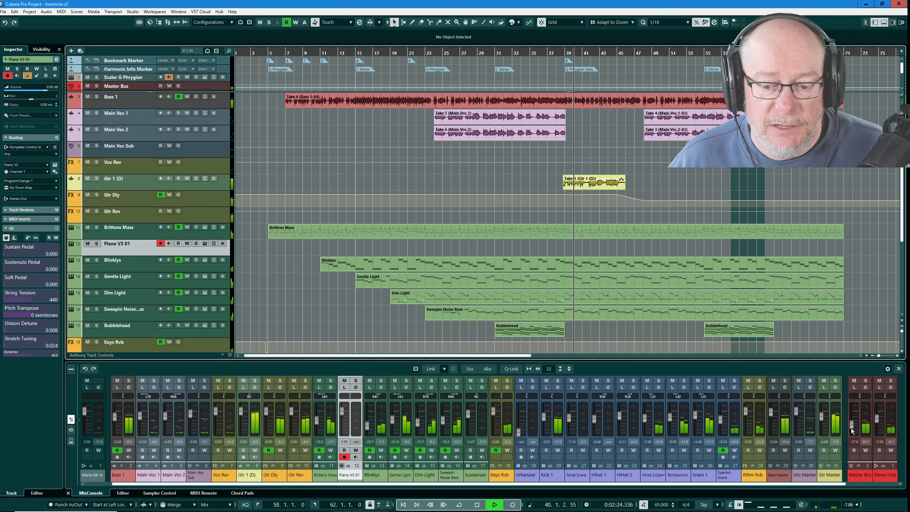
drag(852, 429, 851, 428)
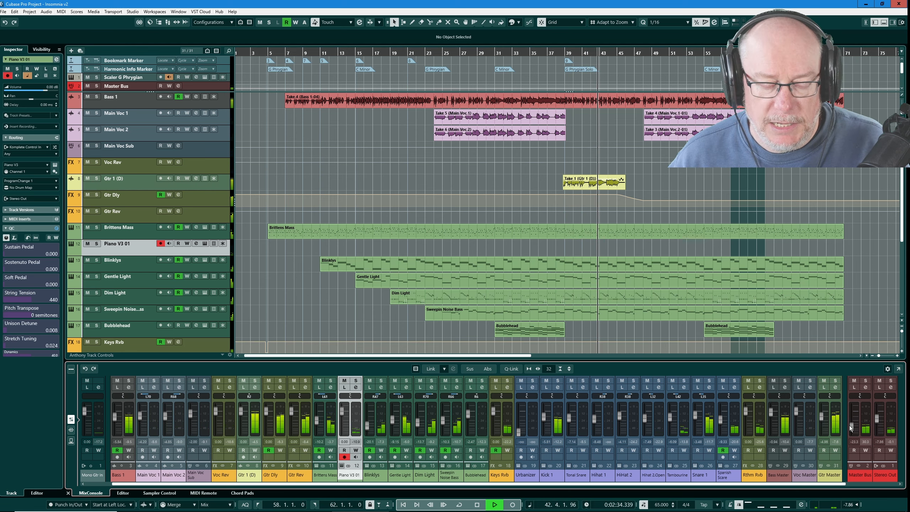
key(space)
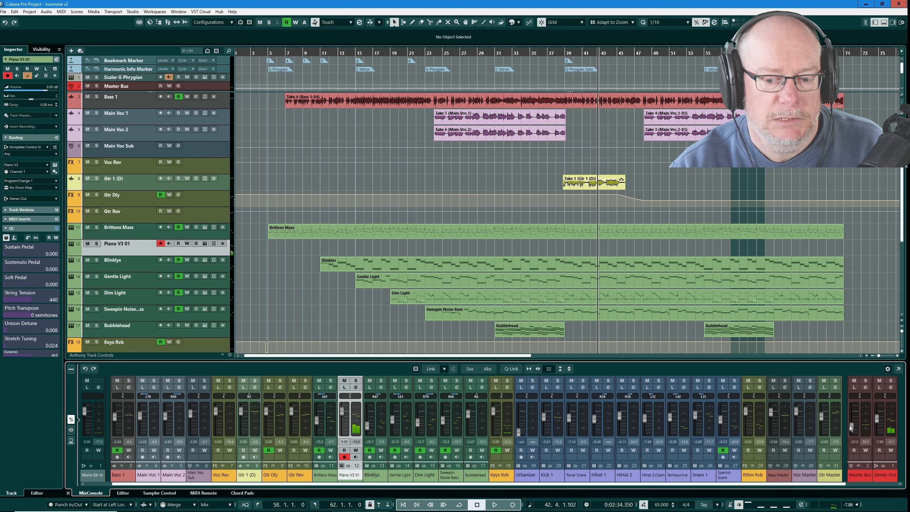
key(space)
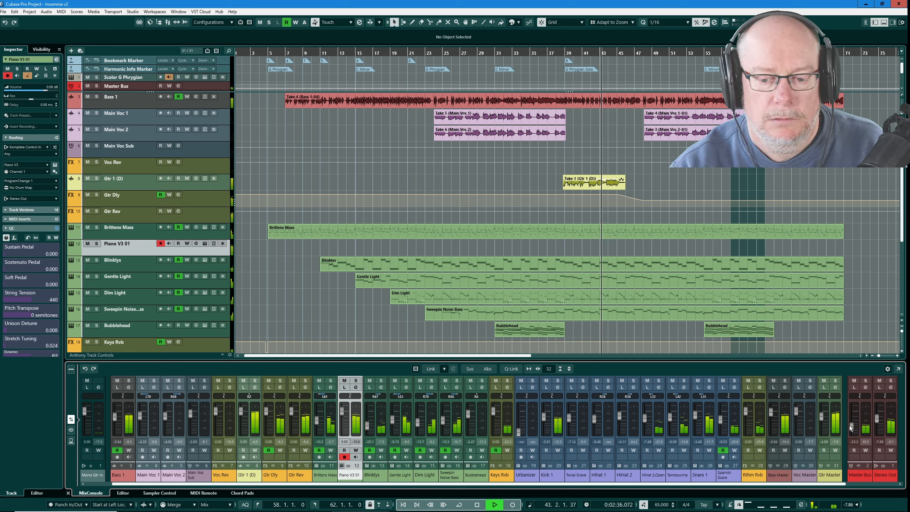
key(space)
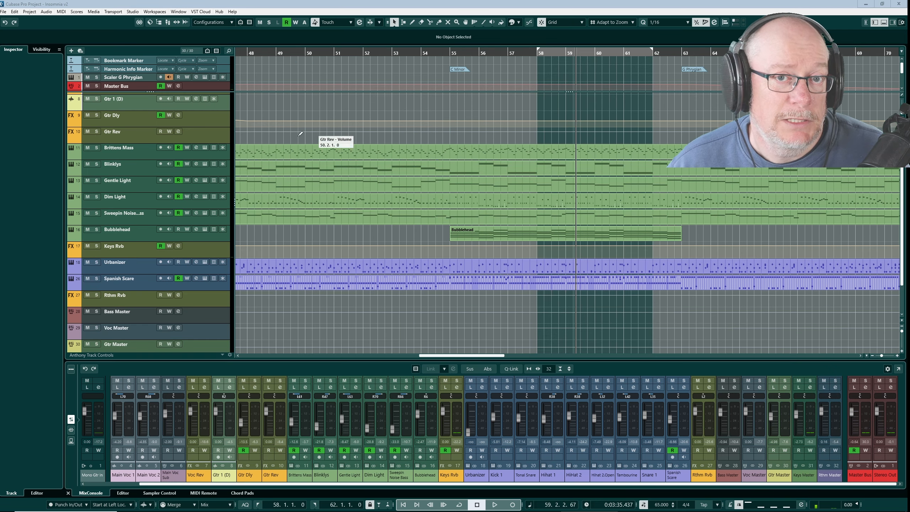
Open the mixer window to check the Master Bus and Stereo Out inserts, and close it again.
click(168, 22)
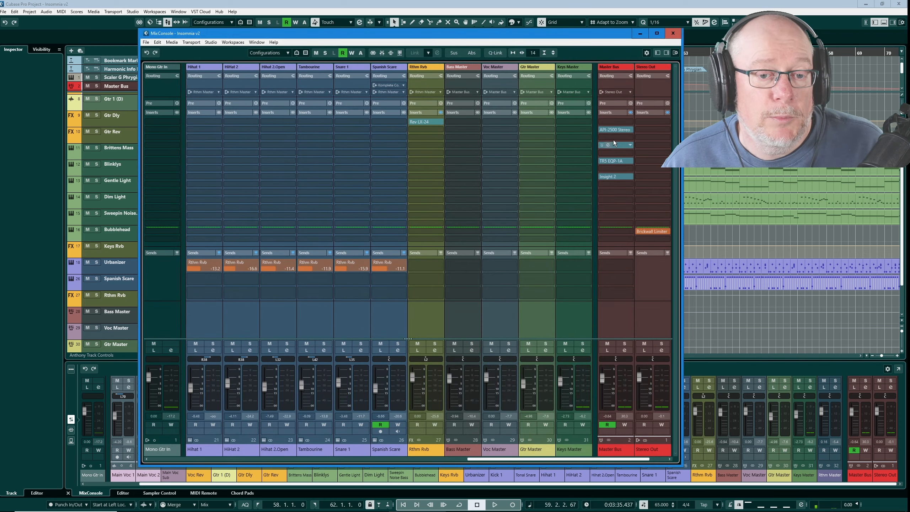
click(675, 34)
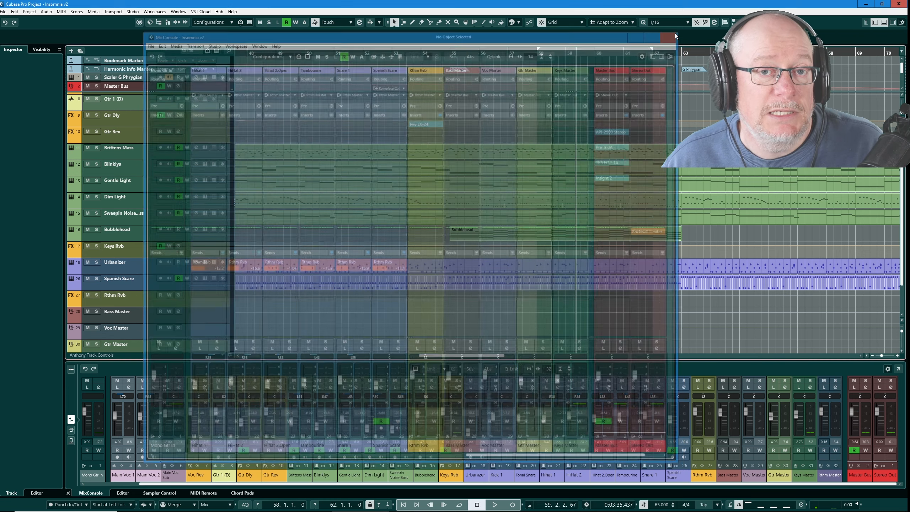
Open the audio mixdown export and have the Master Bus group channel selected for a multiple-channel export.
click(3, 11)
mouse_move(61, 123)
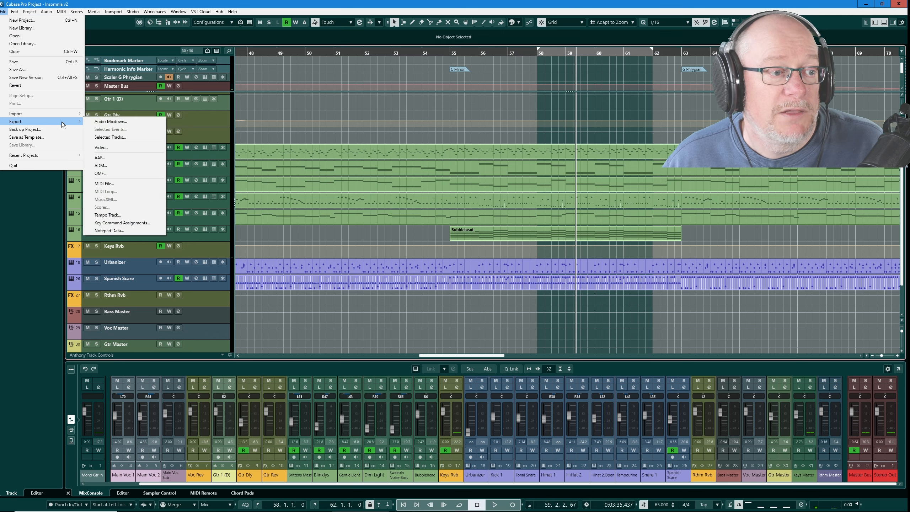
click(106, 121)
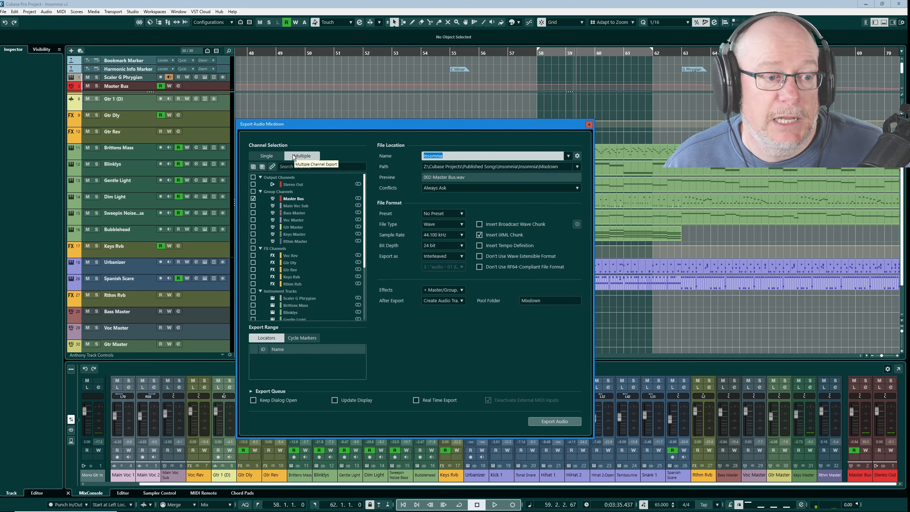
click(253, 198)
click(253, 198)
Export the Master Bus audio between the locators with effects on + Master/Groups/Sends (CSPM) and Create Audio Track as the after-export action.
click(443, 290)
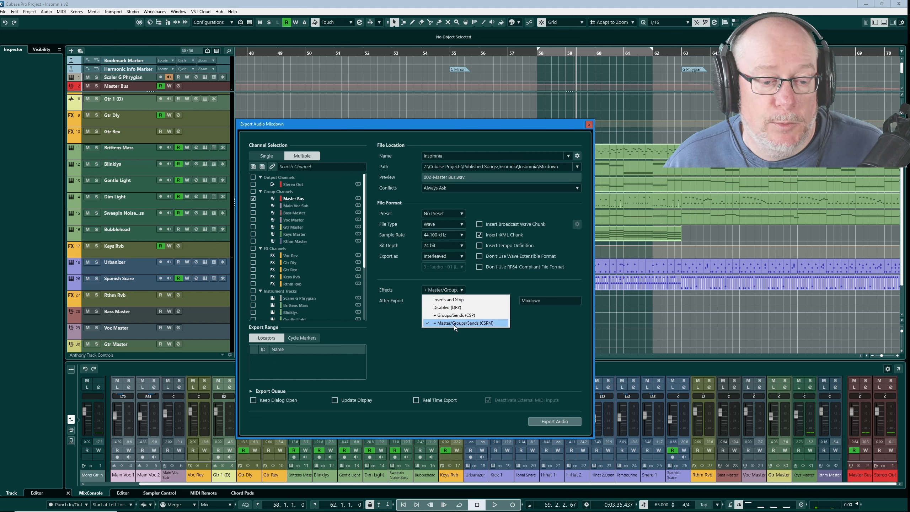
click(545, 339)
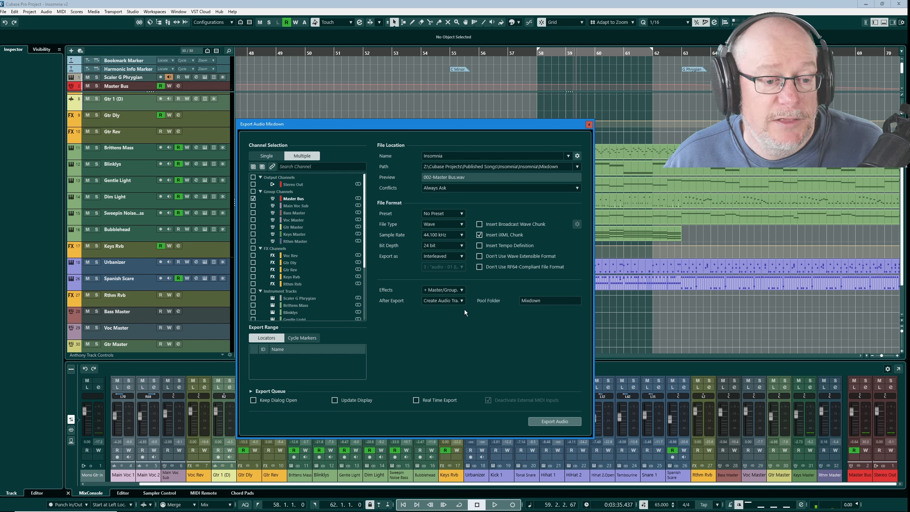
click(461, 301)
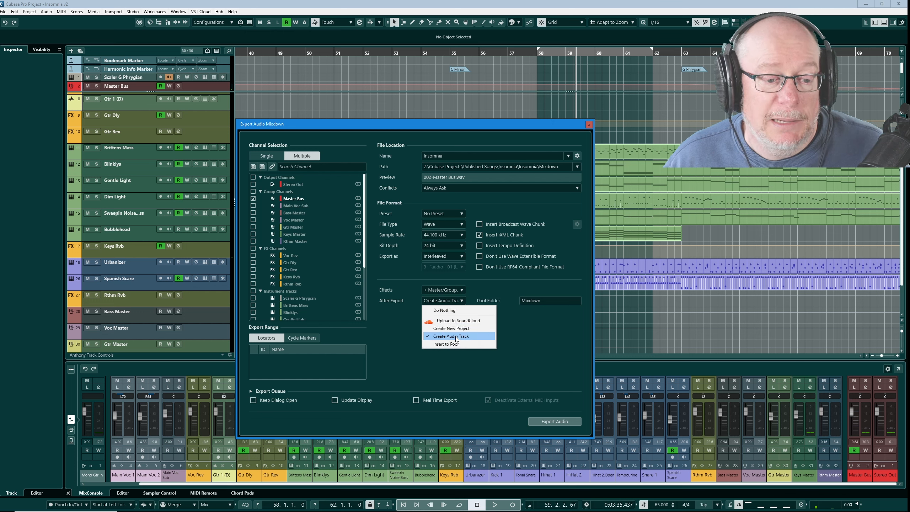
click(544, 348)
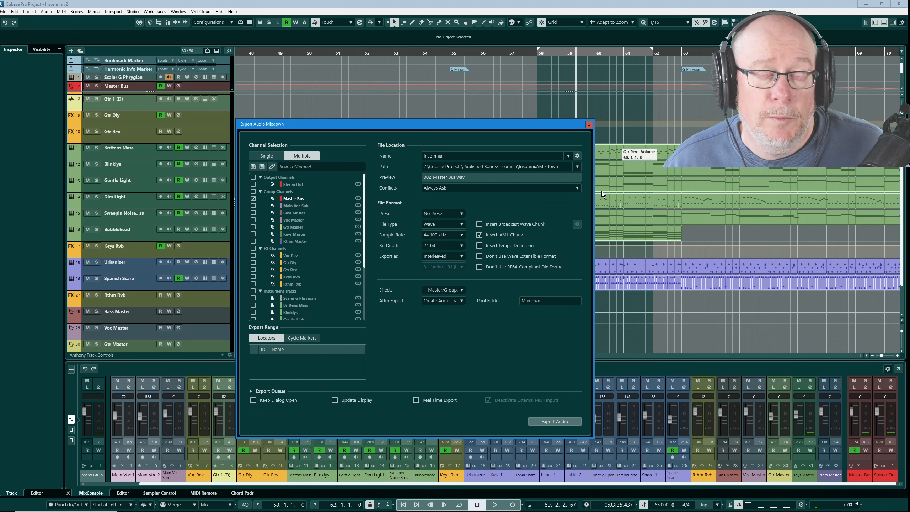
click(557, 420)
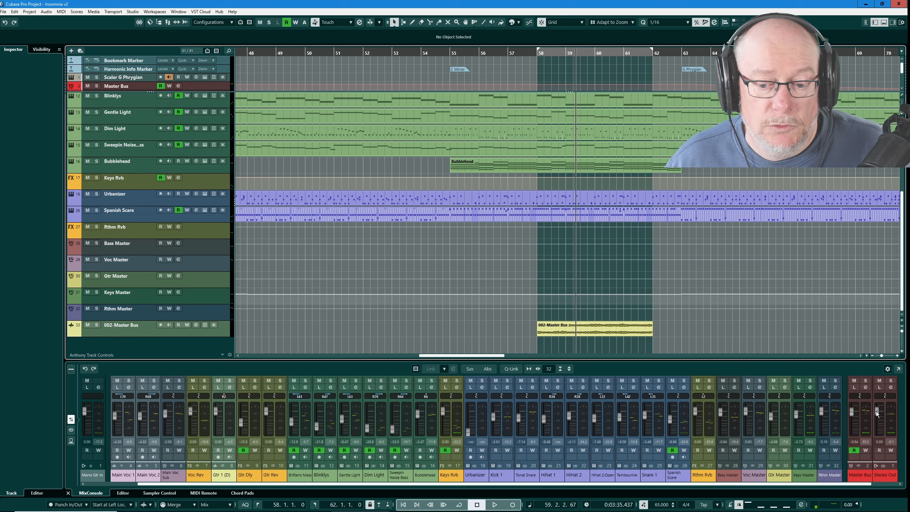
Lower the Stereo Out fader to about -16.3 dB and audition the exported 002-Master Bus audio track in solo.
drag(876, 412, 878, 427)
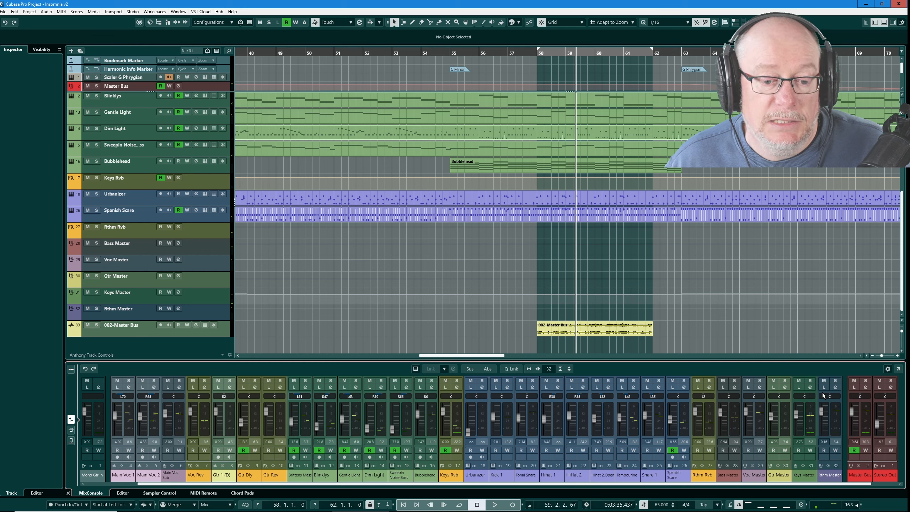
click(97, 325)
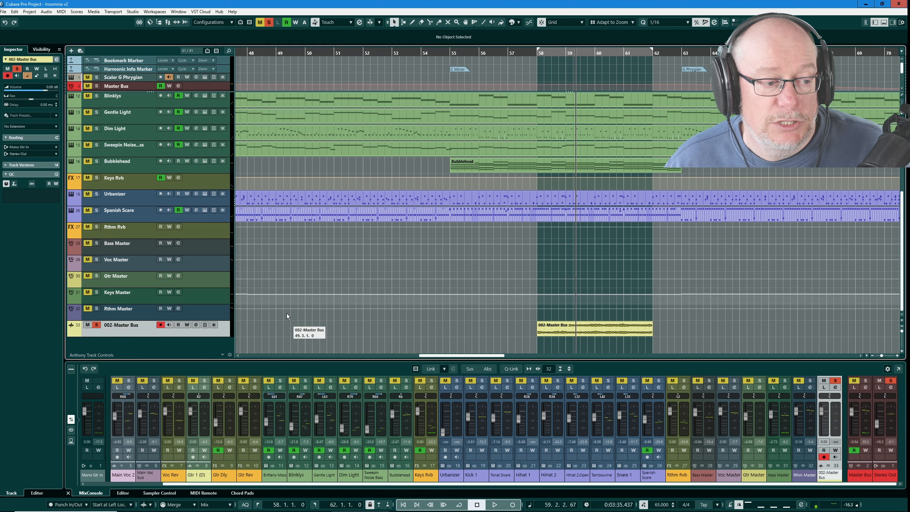
click(167, 22)
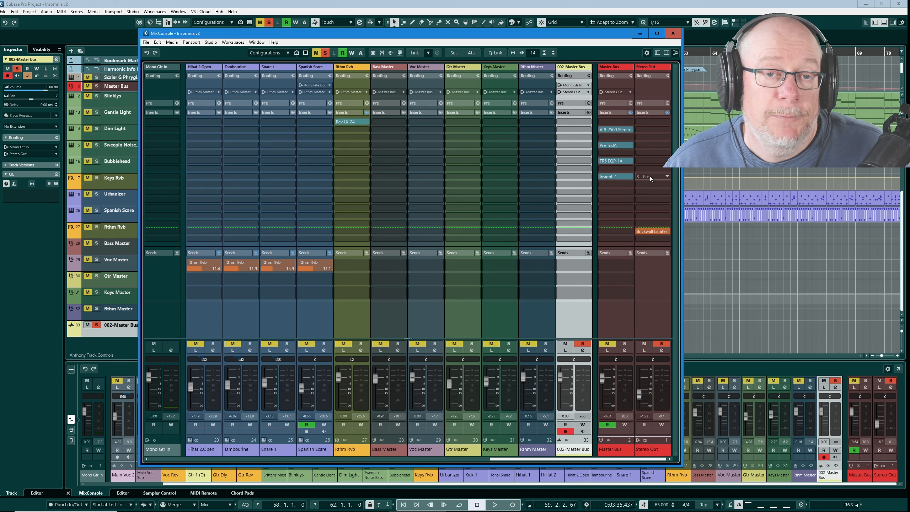
click(673, 33)
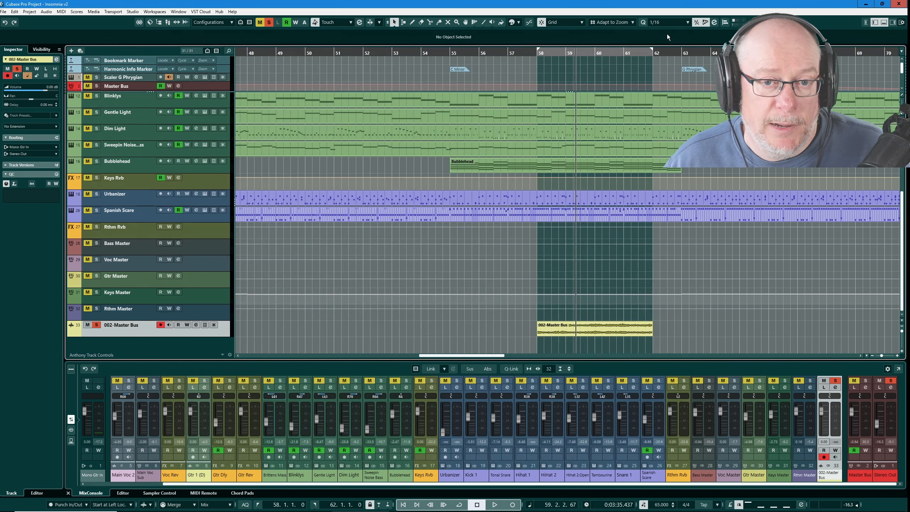
click(496, 504)
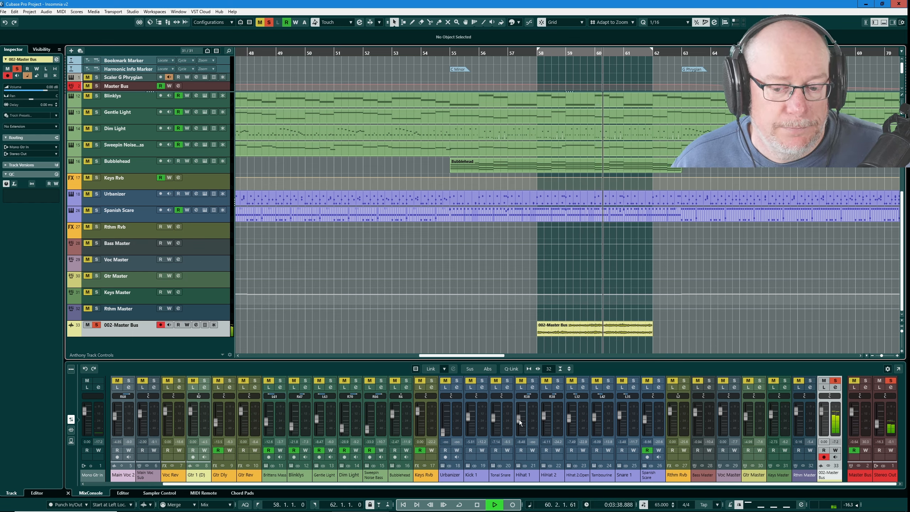
click(476, 504)
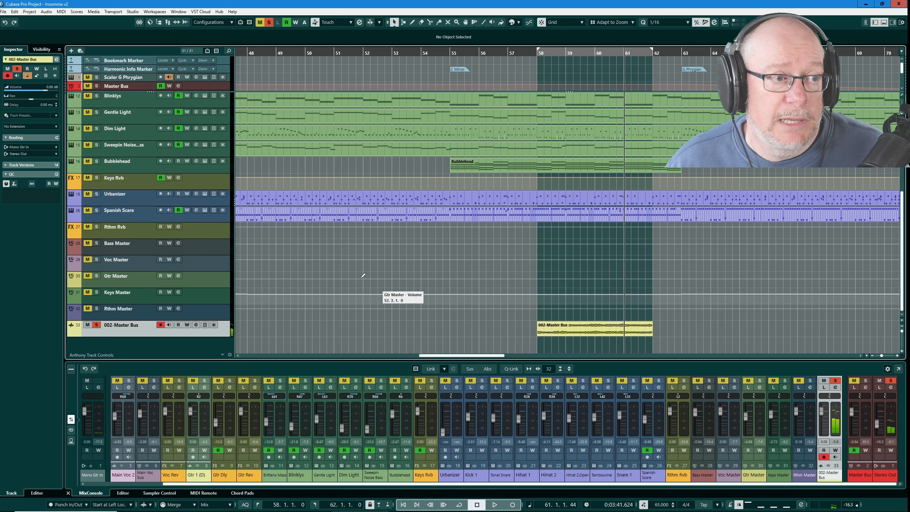
Replace the API-2500 Stereo insert on the Master Bus with Comp FET-76, and close the plug-in and mixer windows.
click(167, 22)
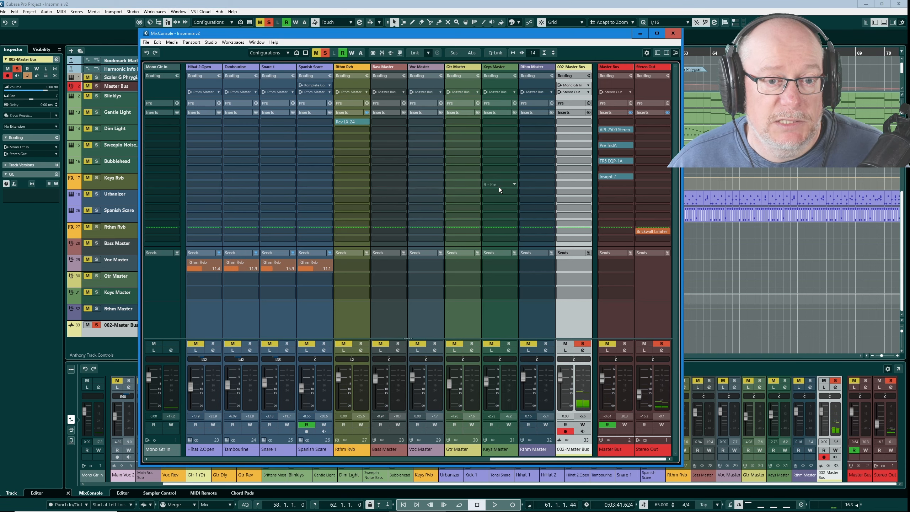
click(611, 130)
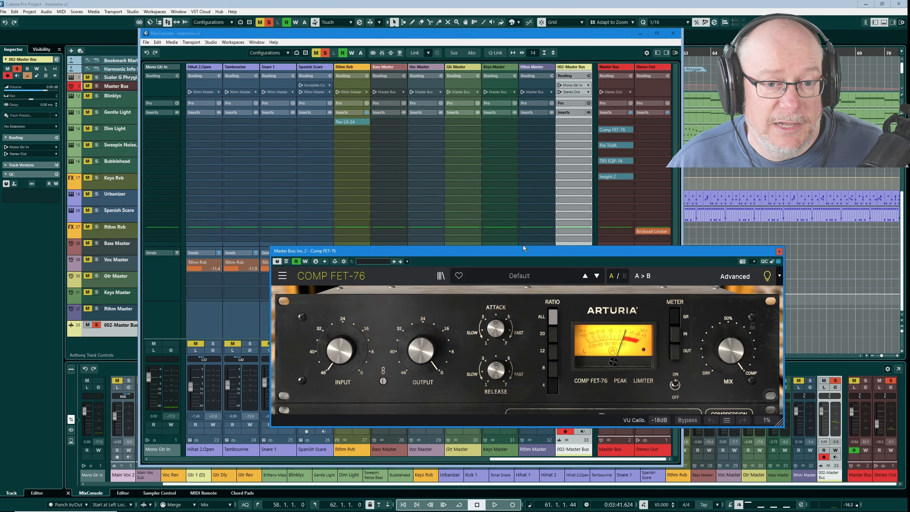
click(779, 252)
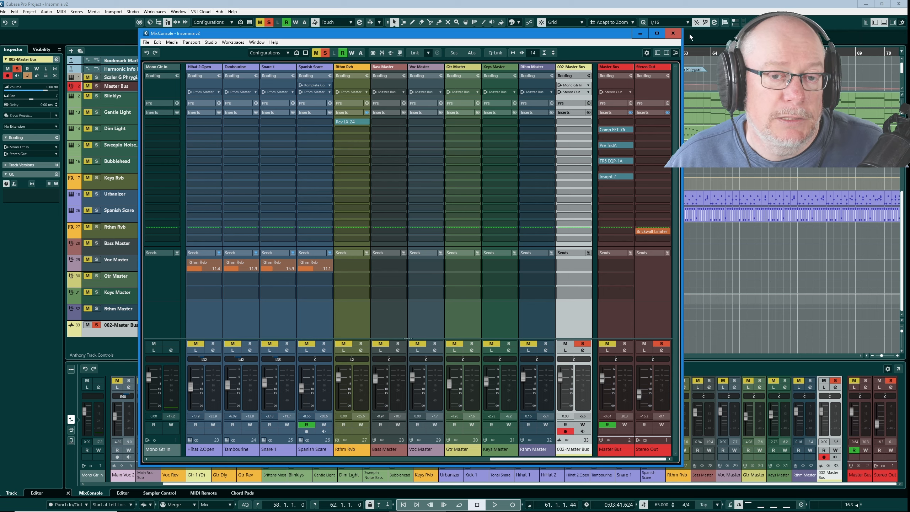
click(674, 33)
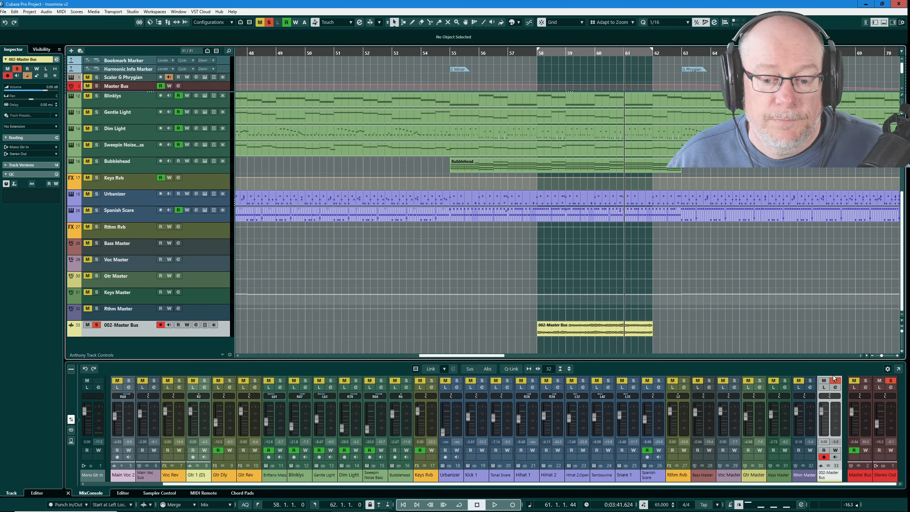